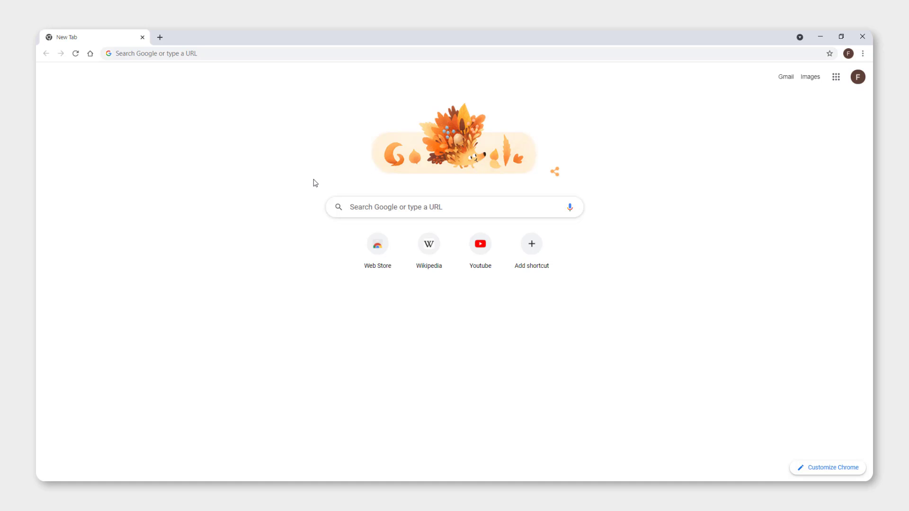
Step: Run a Google search for "vsdc" from Chrome's New Tab page
left_click(403, 207)
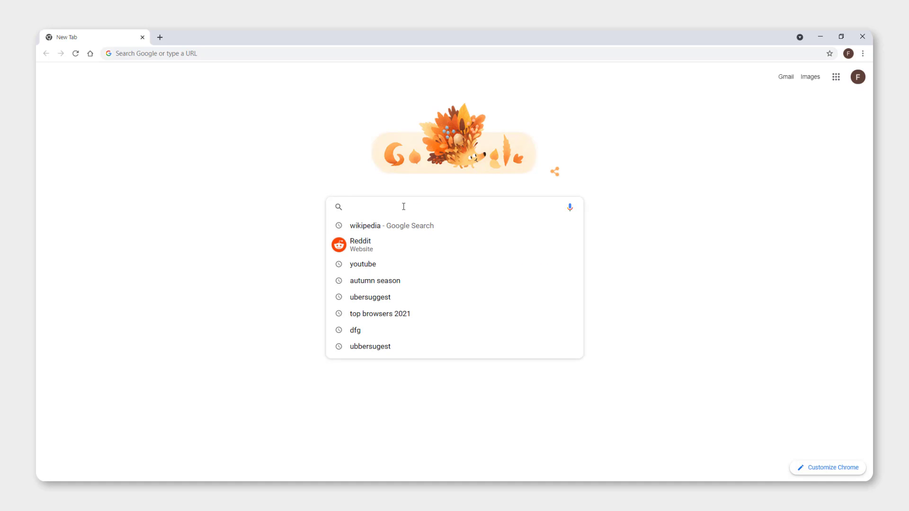
type("vsdc")
key("Return")
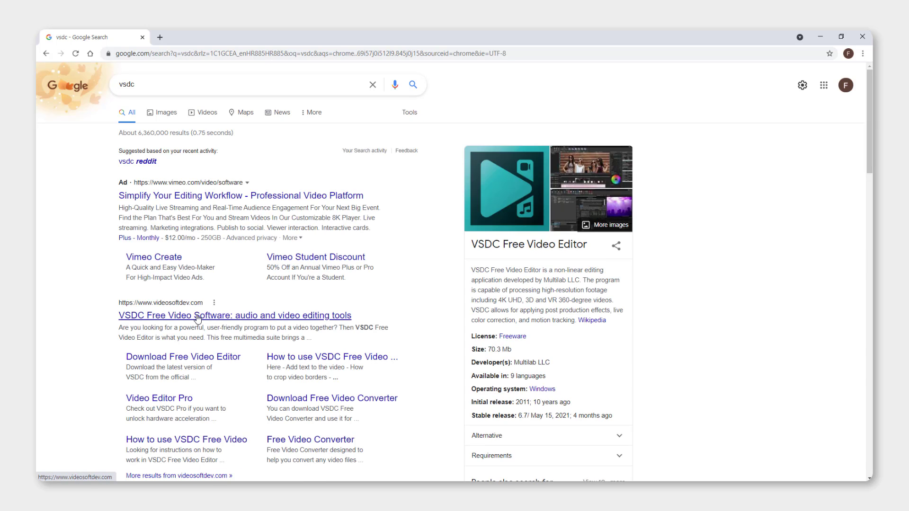
Step: Reach the Video Editor download page on videosoftdev.com via Downloads > Video Editor
left_click(198, 319)
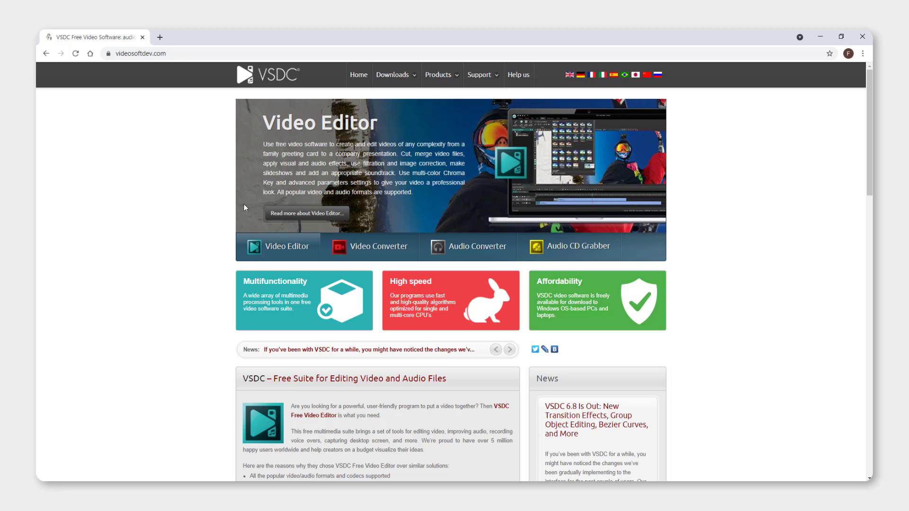
mouse_move(393, 74)
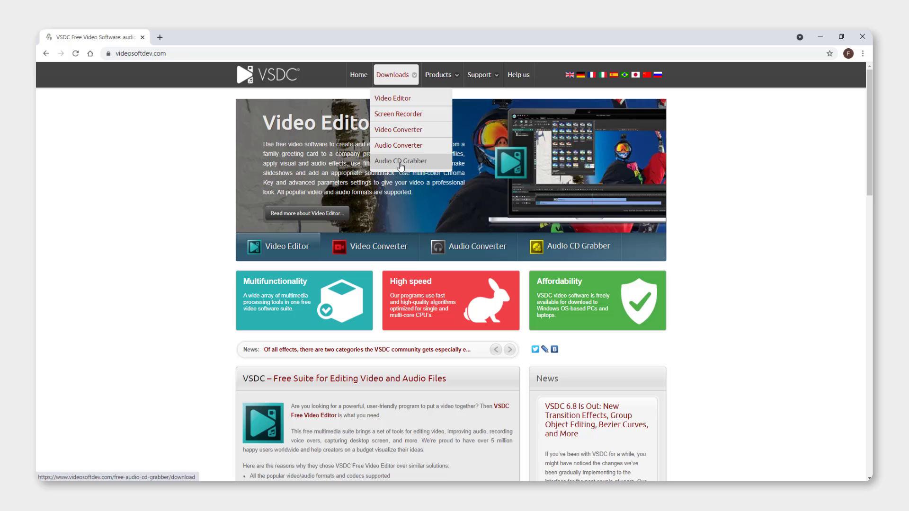
left_click(395, 102)
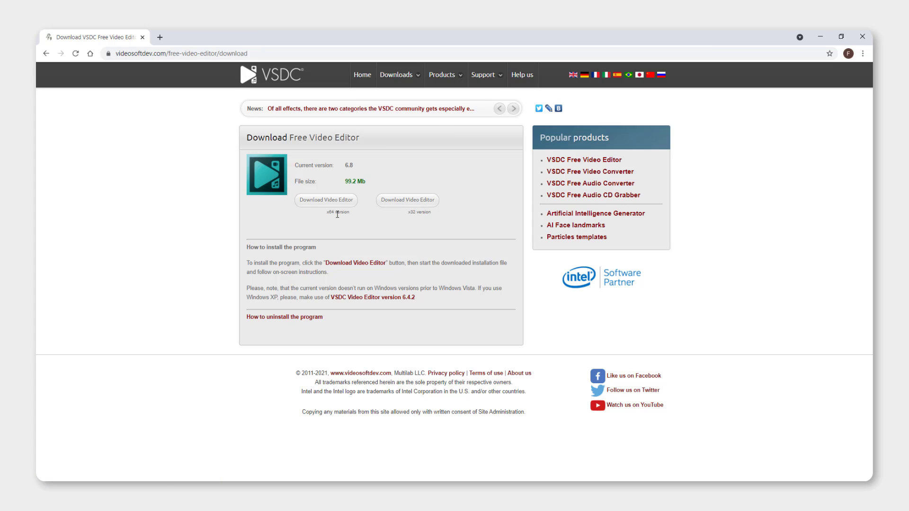
key("super")
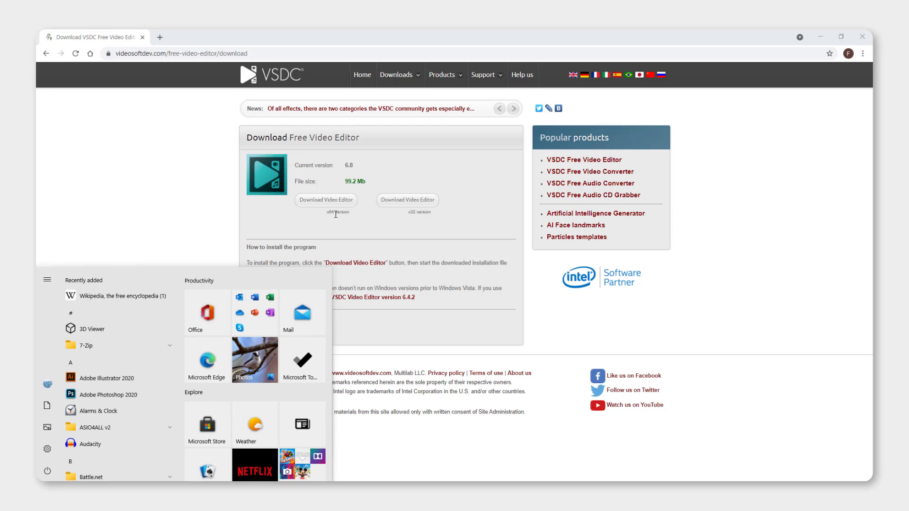
type("settings")
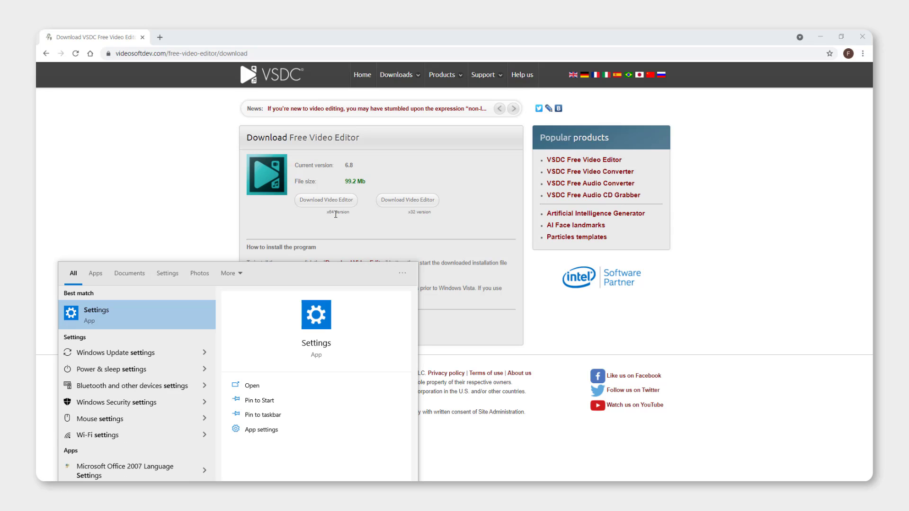
key("Return")
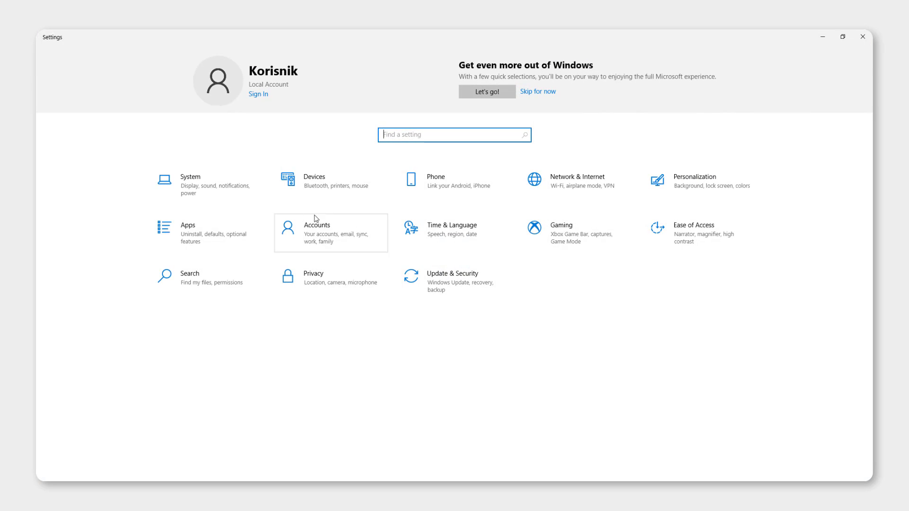
left_click(204, 190)
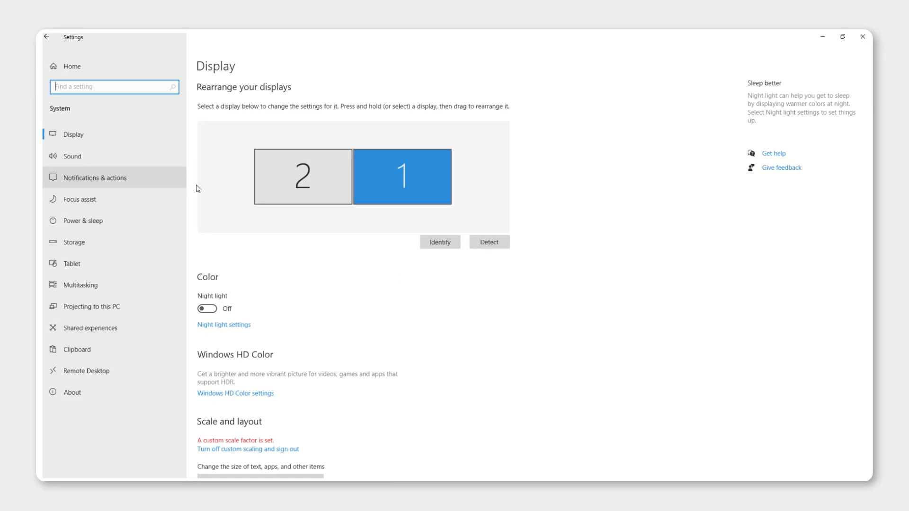
left_click(76, 394)
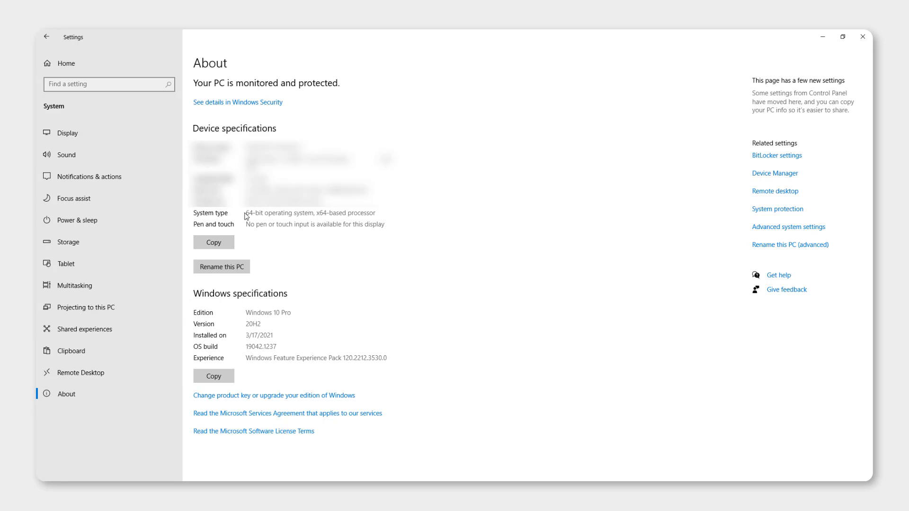
left_click_drag(246, 214, 376, 214)
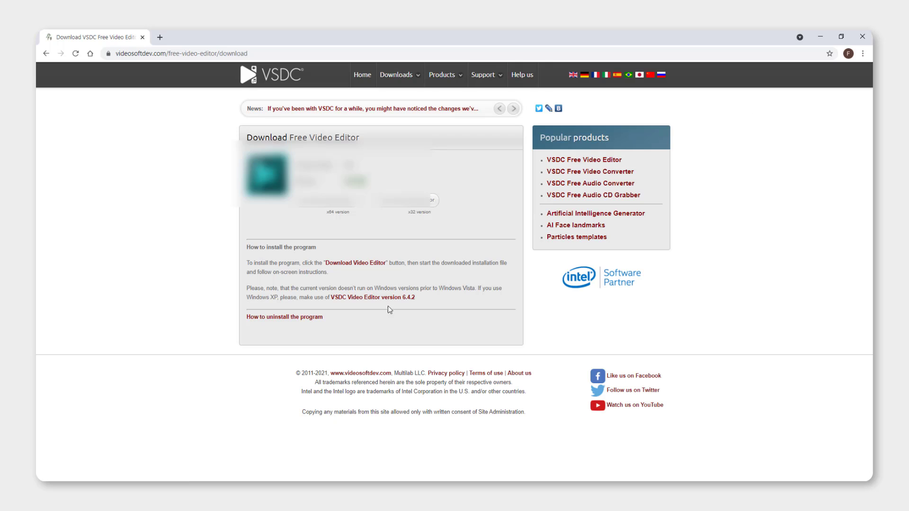
Step: Save the x64 installer video_editor_x64.exe and reveal it in the Downloads folder
left_click(334, 206)
left_click(490, 412)
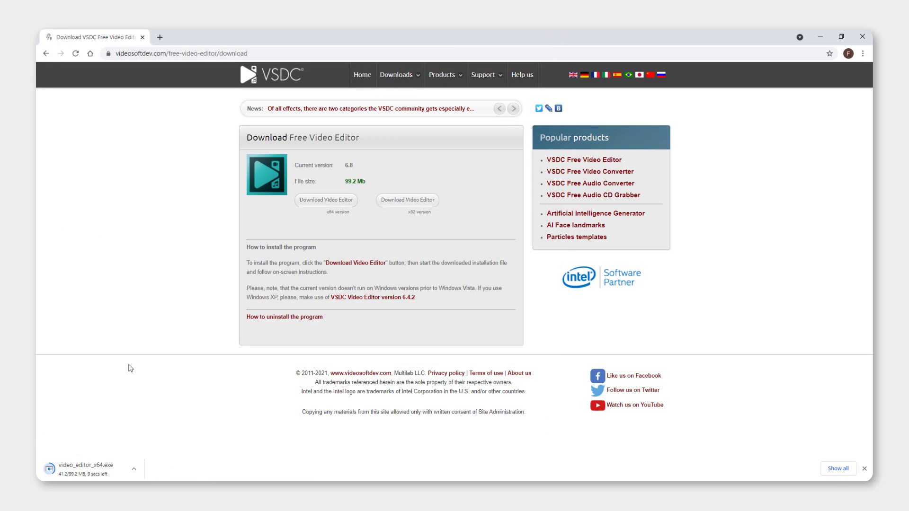
right_click(93, 472)
left_click(125, 447)
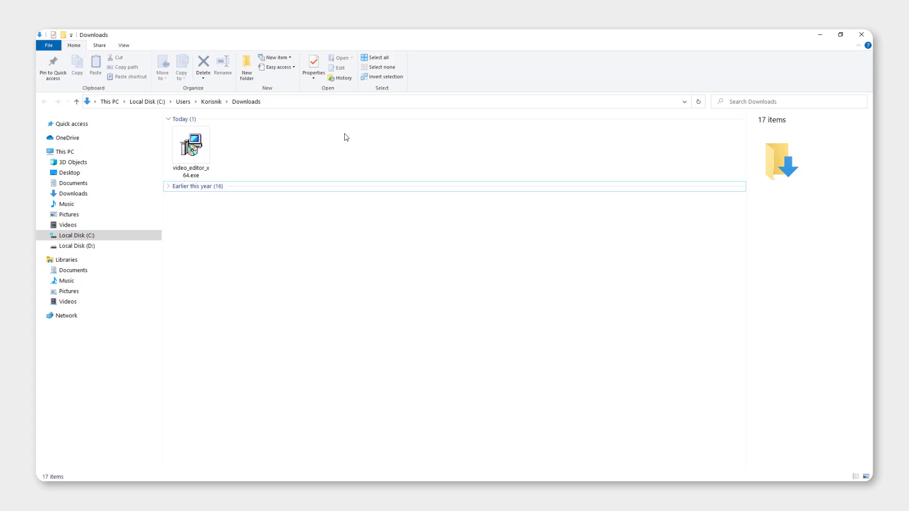
Step: Run video_editor_x64.exe, confirm the setup language and accept the license agreement
left_click(206, 149)
double_click(196, 148)
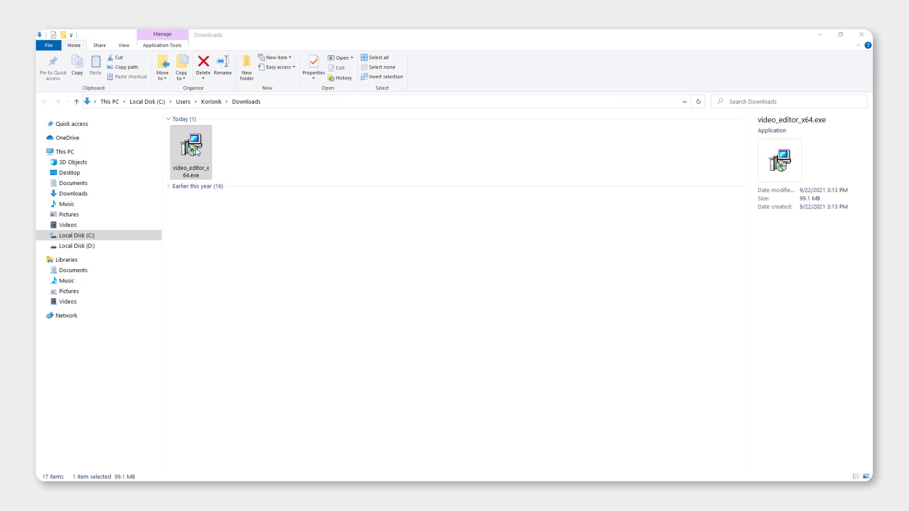
left_click(463, 278)
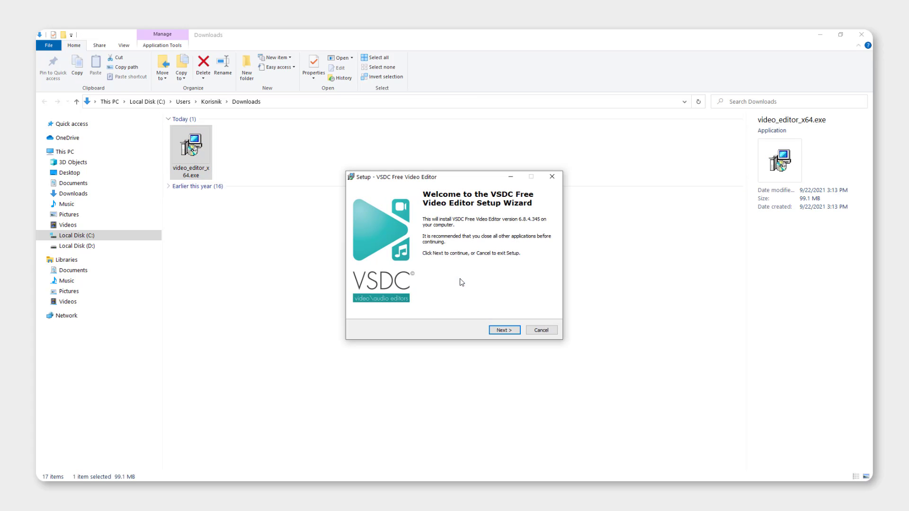
left_click(505, 331)
left_click(392, 304)
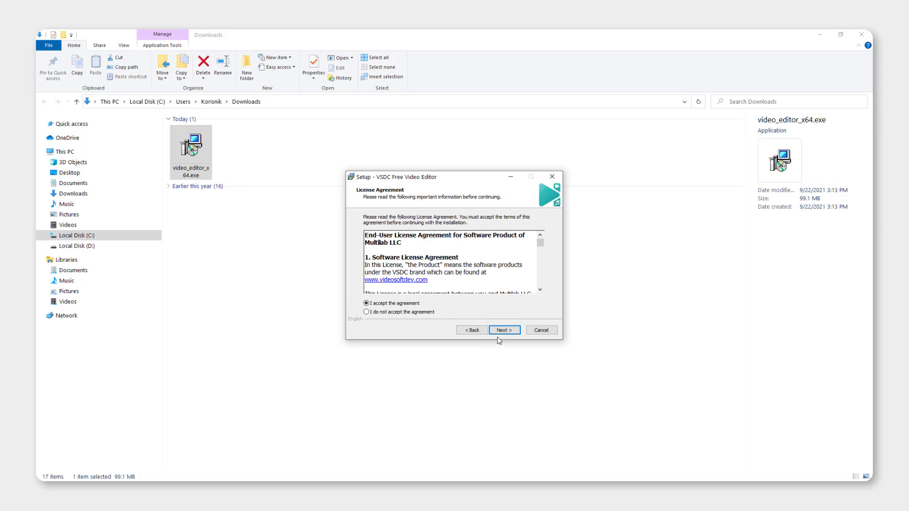
left_click(504, 331)
left_click(507, 332)
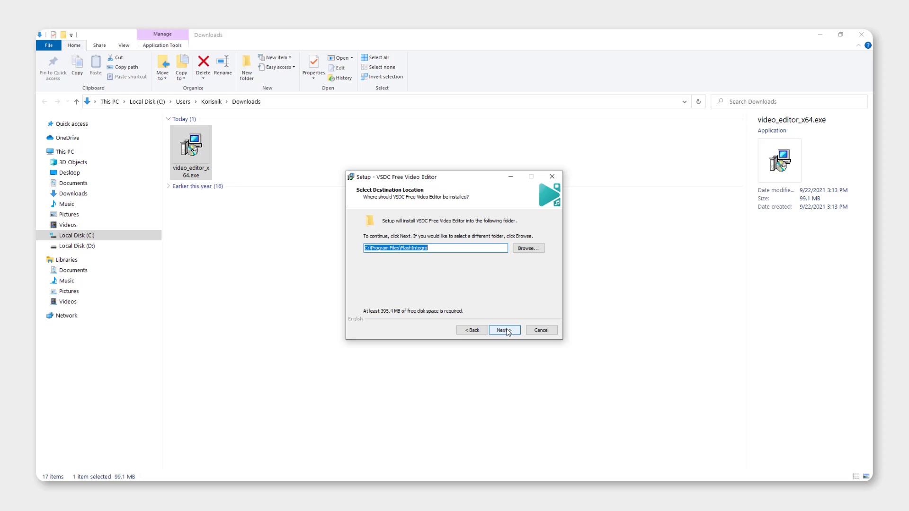
Step: Keep the default C:\Program Files\FlashIntegro folder, Start Menu folder and desktop icon task, and install
left_click(508, 332)
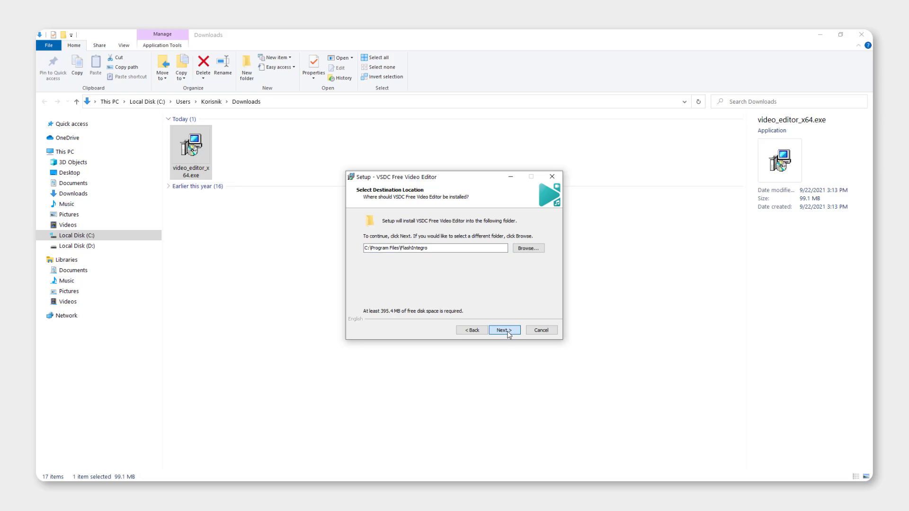
left_click(508, 333)
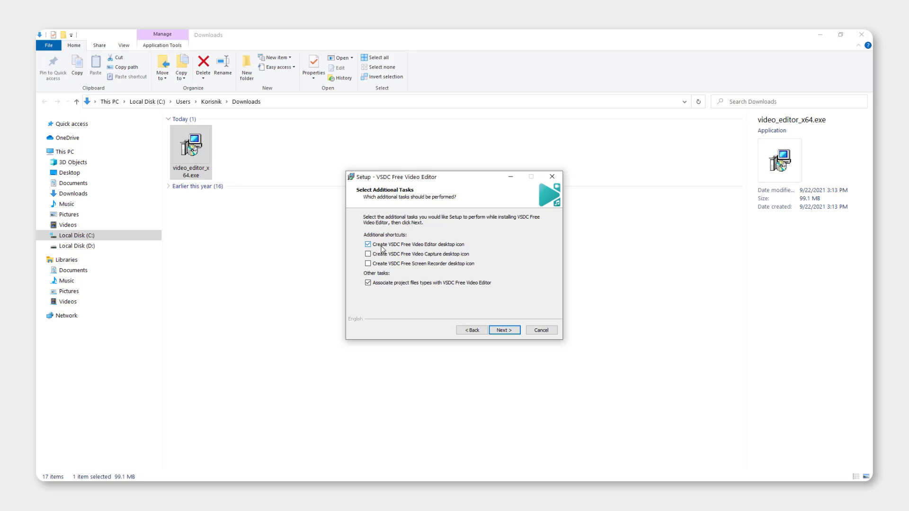
left_click(507, 331)
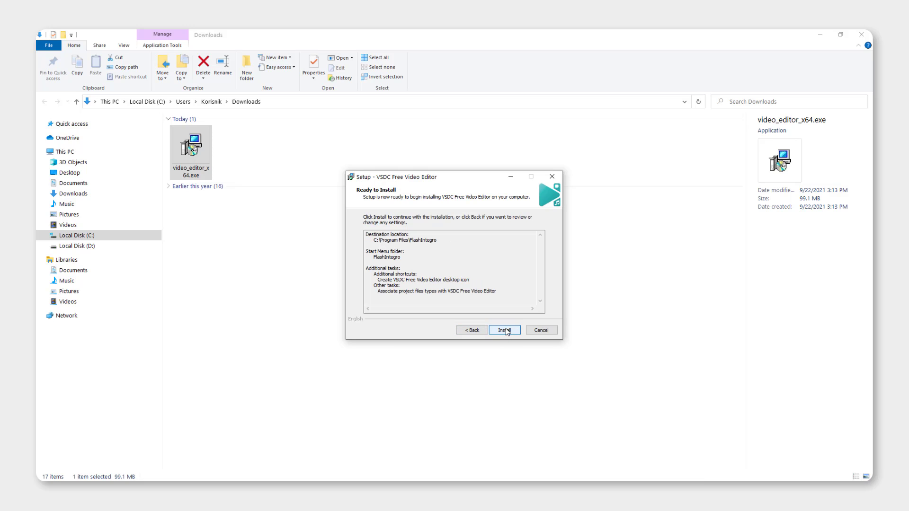
left_click(507, 333)
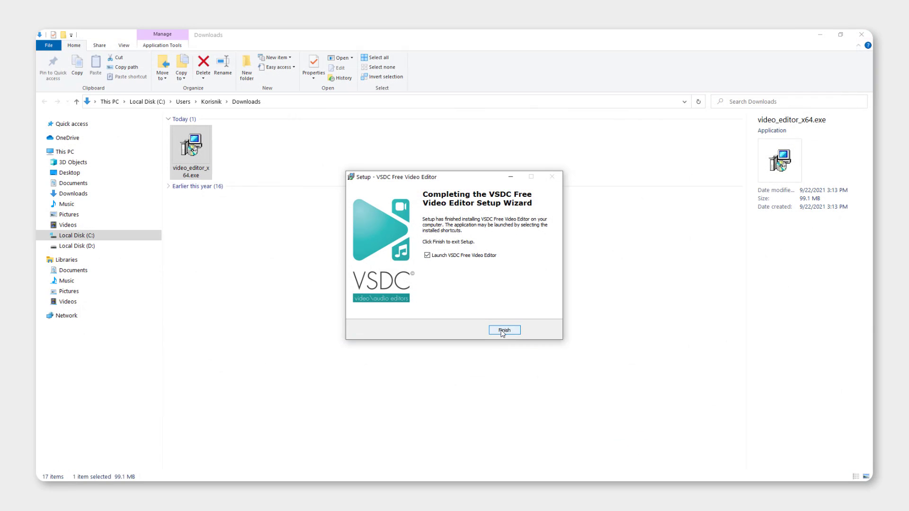
Step: Finish setup launching the editor, dismiss the Pro offer and maximize the start page
left_click(505, 331)
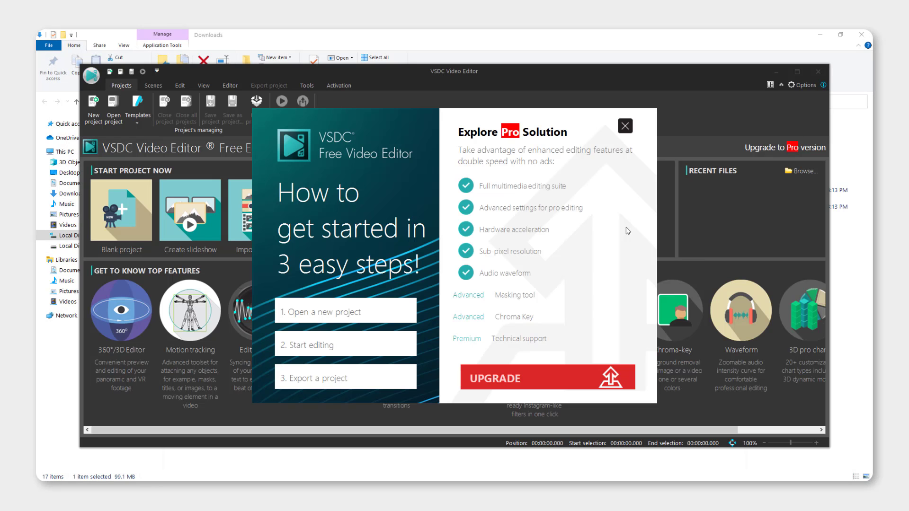
left_click(625, 126)
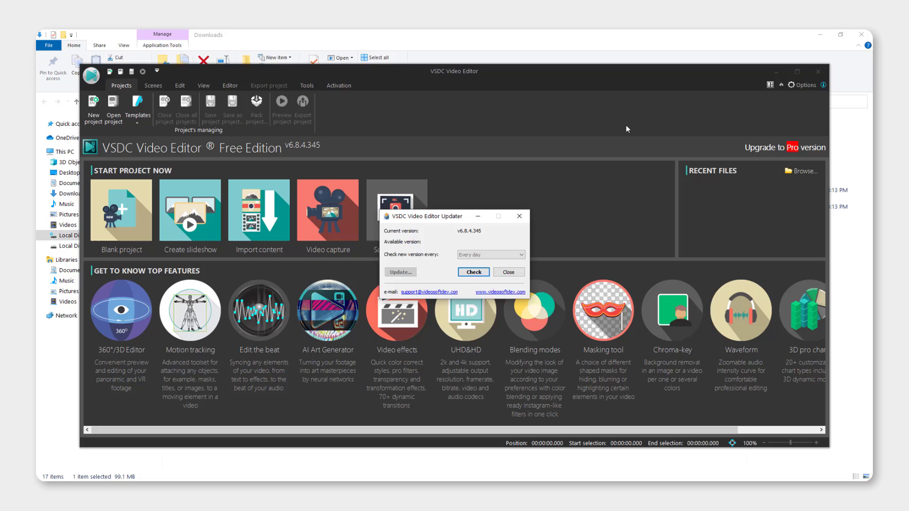
left_click(798, 72)
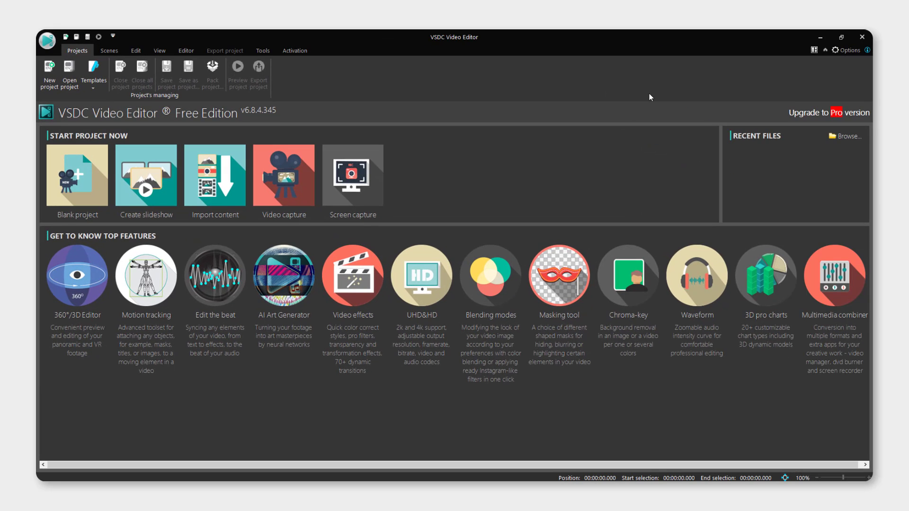
Step: Create Project 1 with default Full HD 1920x1080, 30 fps settings and skip the Files sequence wizard
left_click(50, 69)
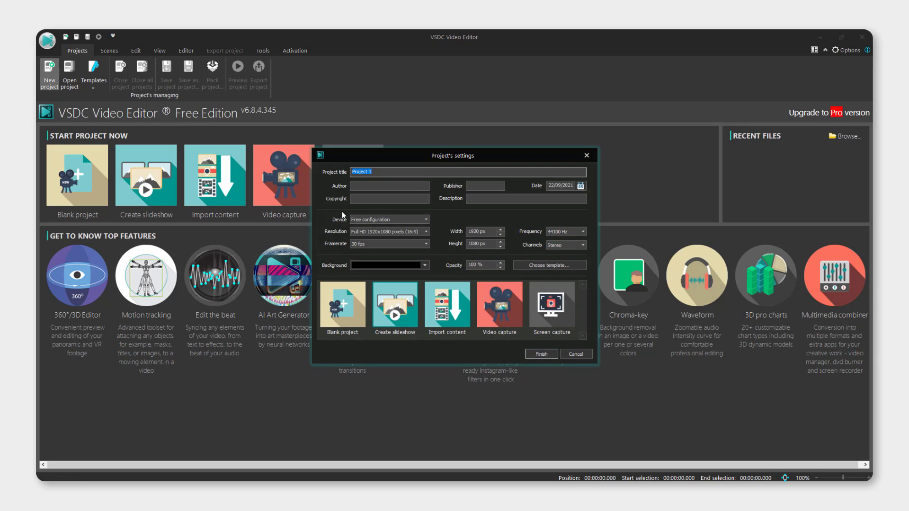
left_click(542, 354)
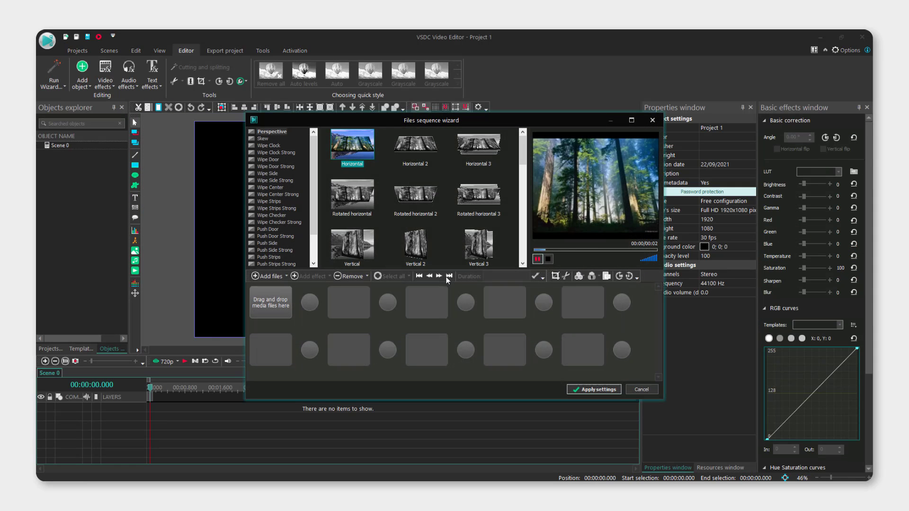
left_click(653, 120)
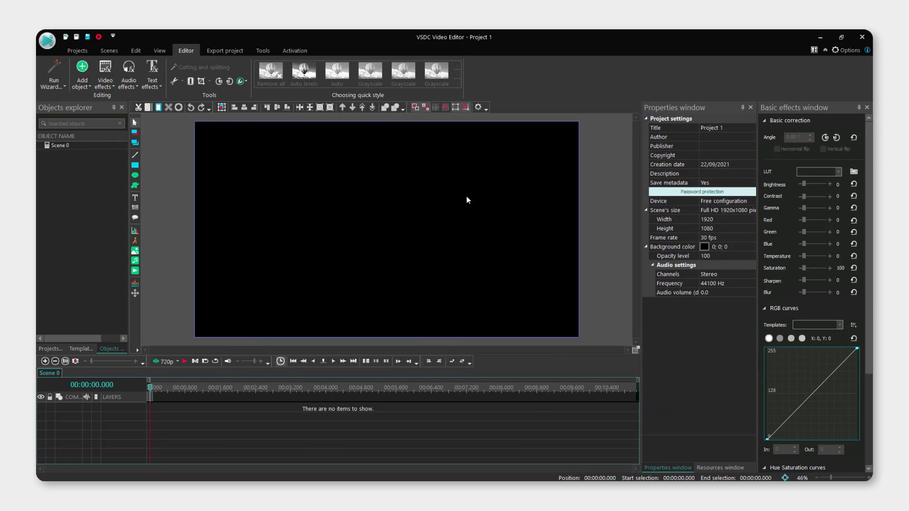